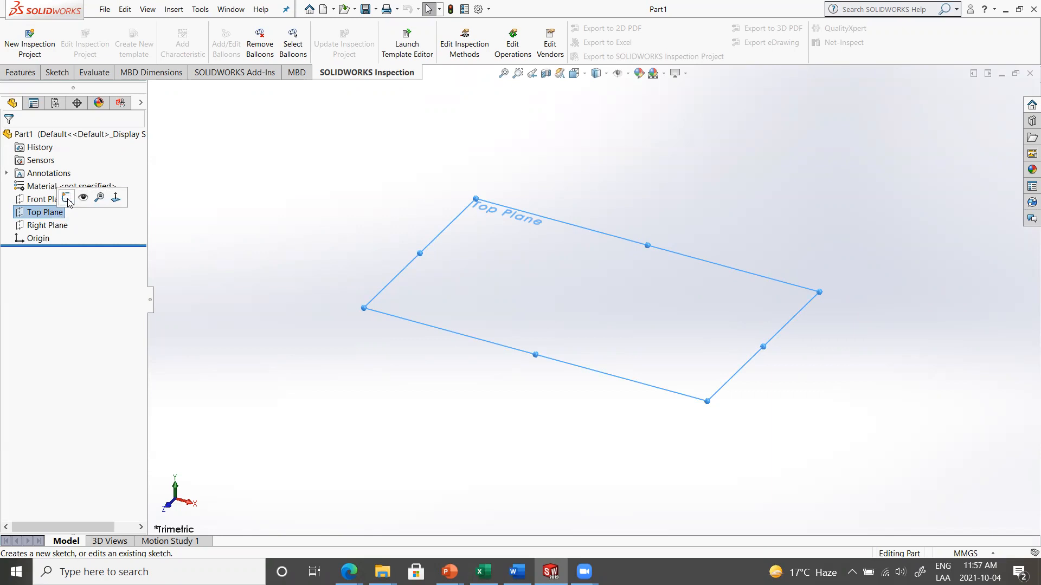
# Start a new sketch on the Top Plane
pyautogui.click(298, 203)
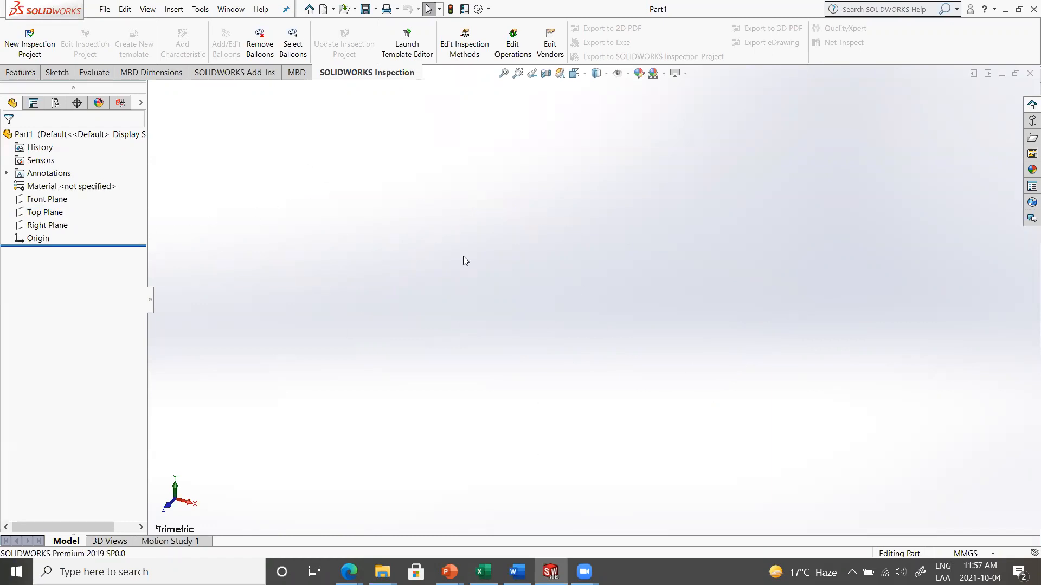
pyautogui.click(44, 215)
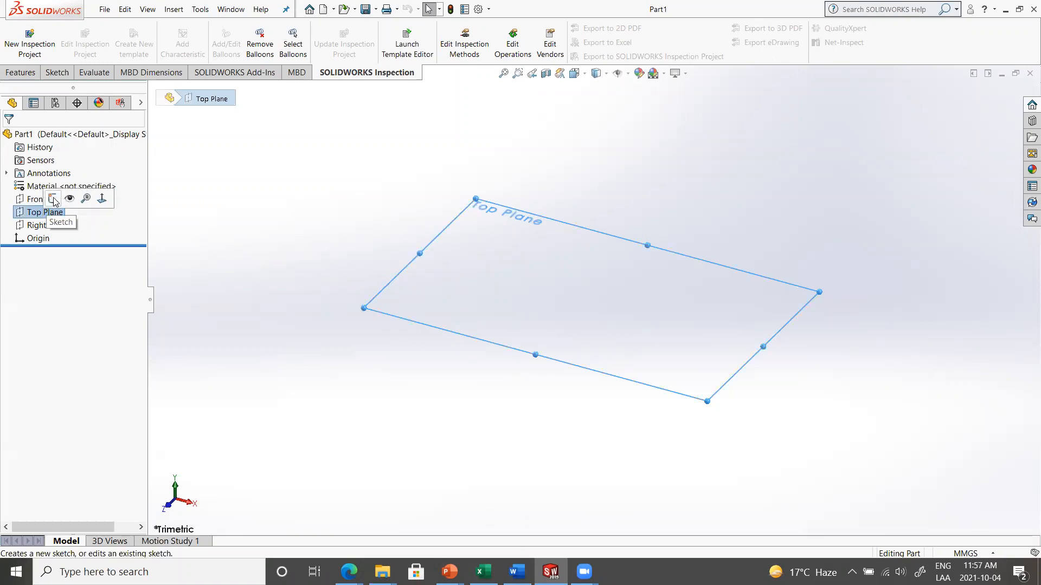
pyautogui.click(54, 199)
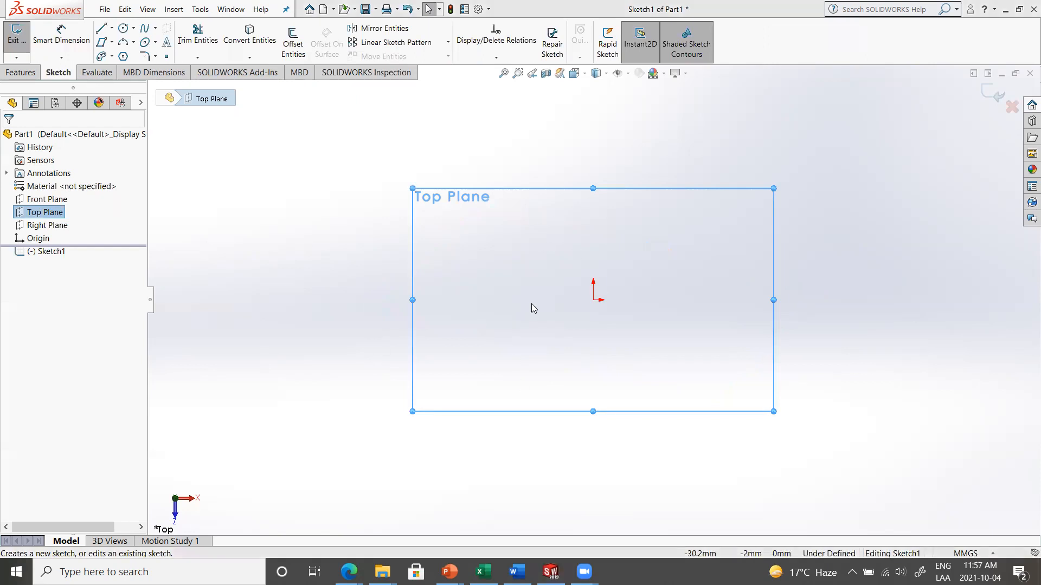
# Review the dimensioned profile drawing in the PowerPoint slide show and return to the SOLIDWORKS sketch
pyautogui.hotkey('alt', 'Tab')
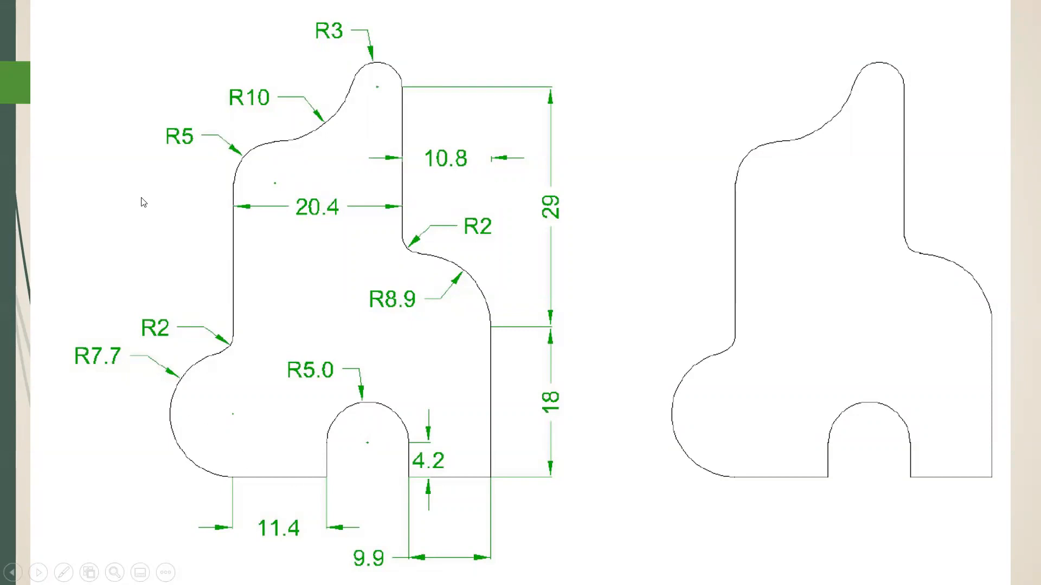
pyautogui.click(95, 308)
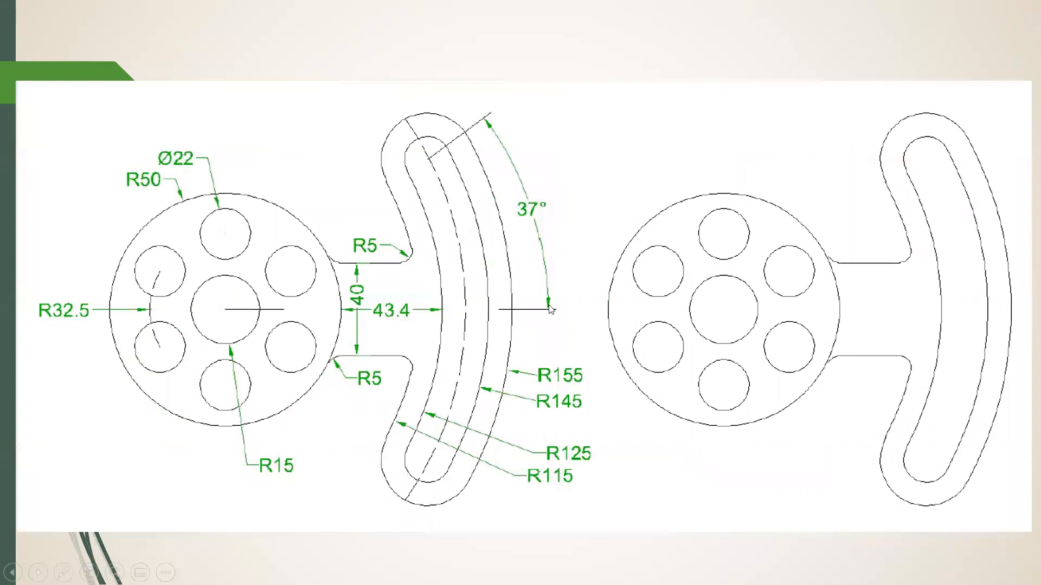
pyautogui.click(598, 292)
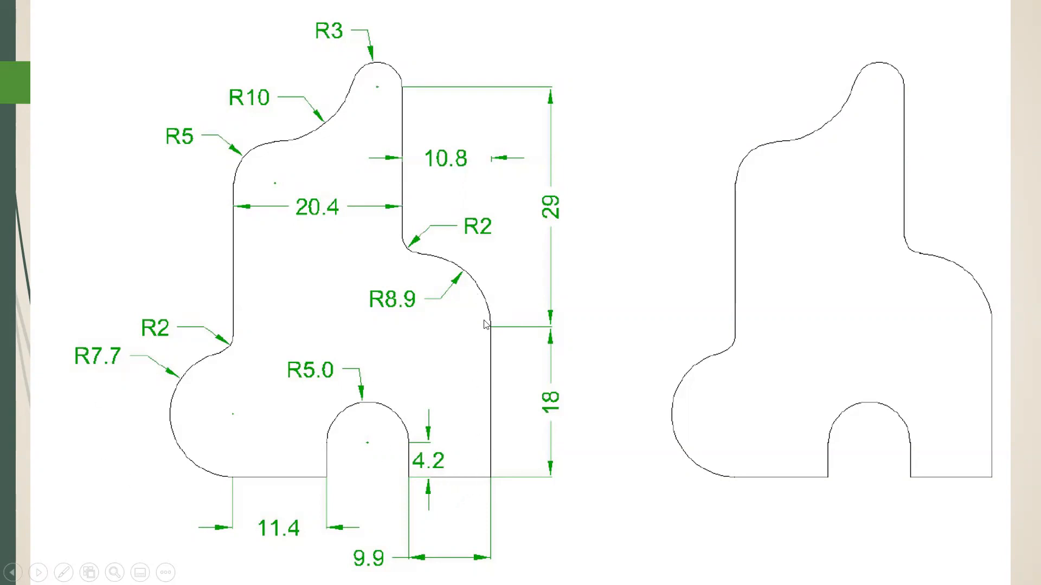
pyautogui.hotkey('alt', 'Tab')
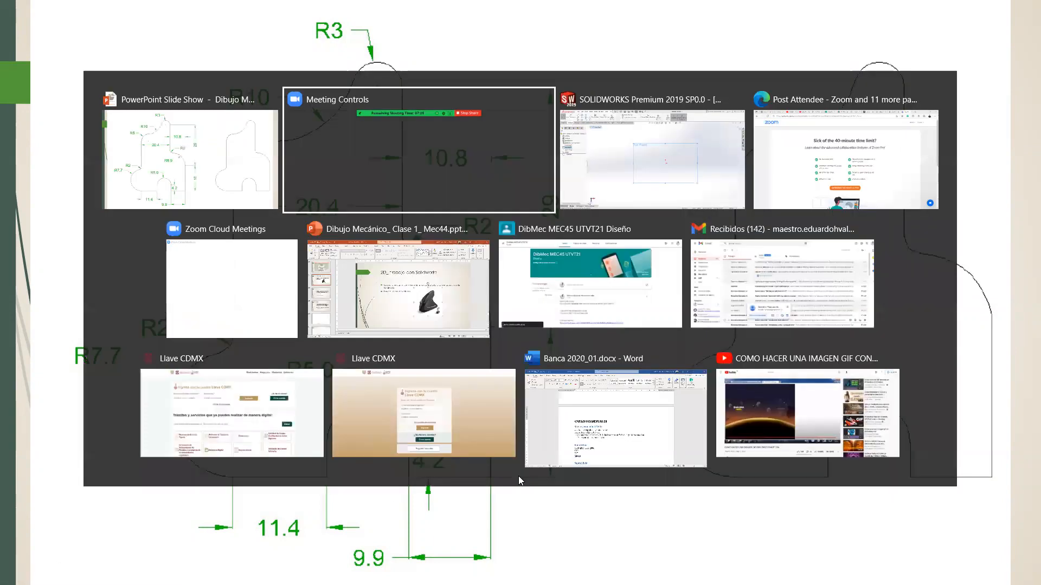
pyautogui.hotkey('alt', 'Tab')
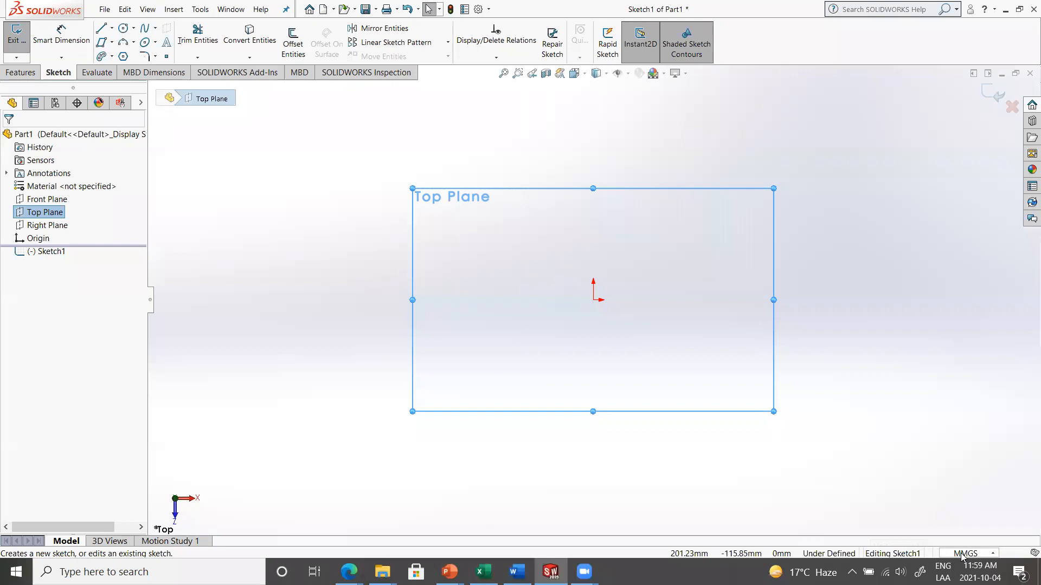
# Sketch a vertical line about 56.5 mm long upward from the origin
pyautogui.click(990, 554)
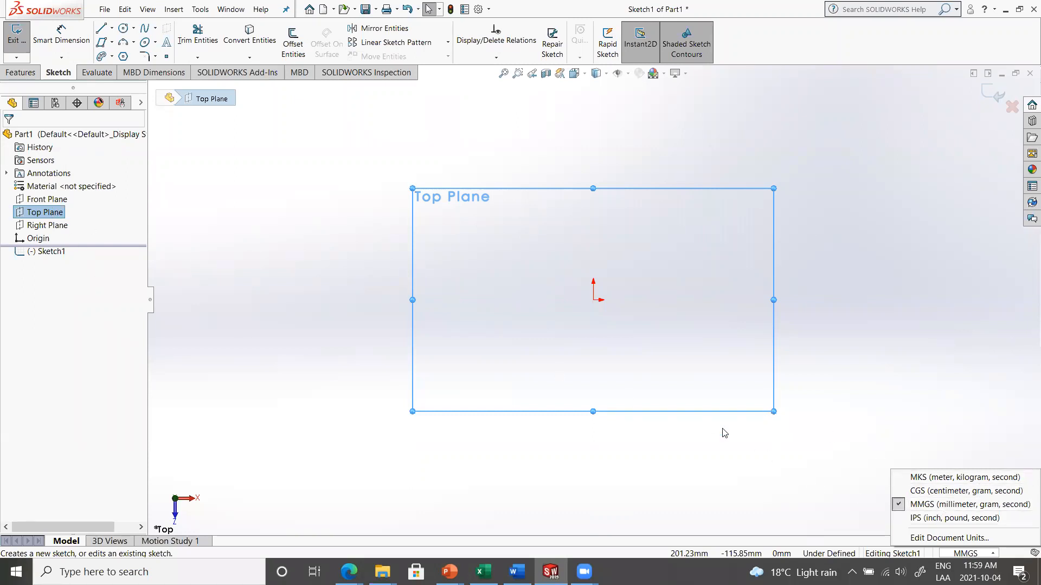
pyautogui.click(103, 31)
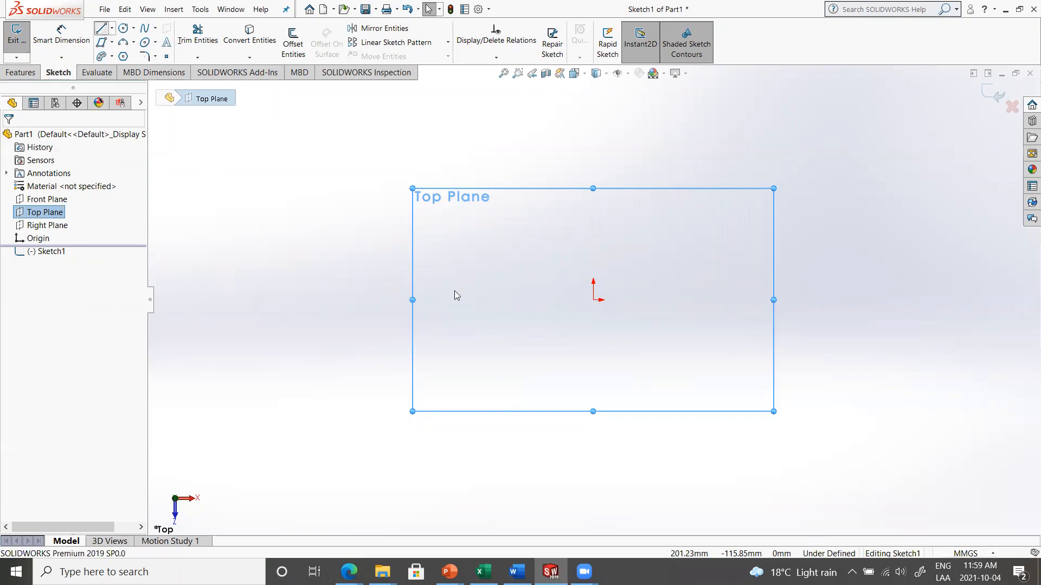
pyautogui.click(103, 32)
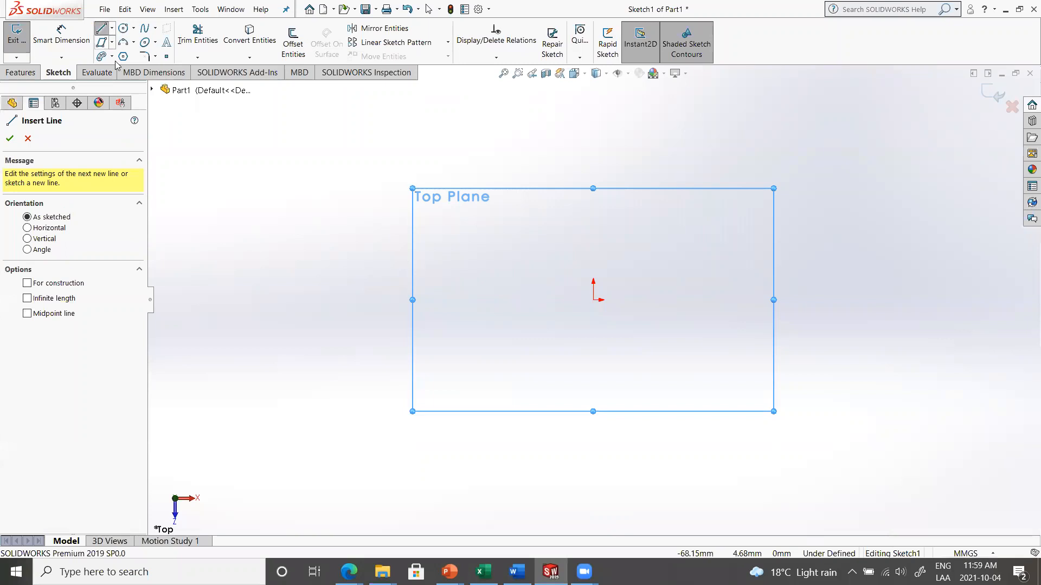
pyautogui.click(594, 300)
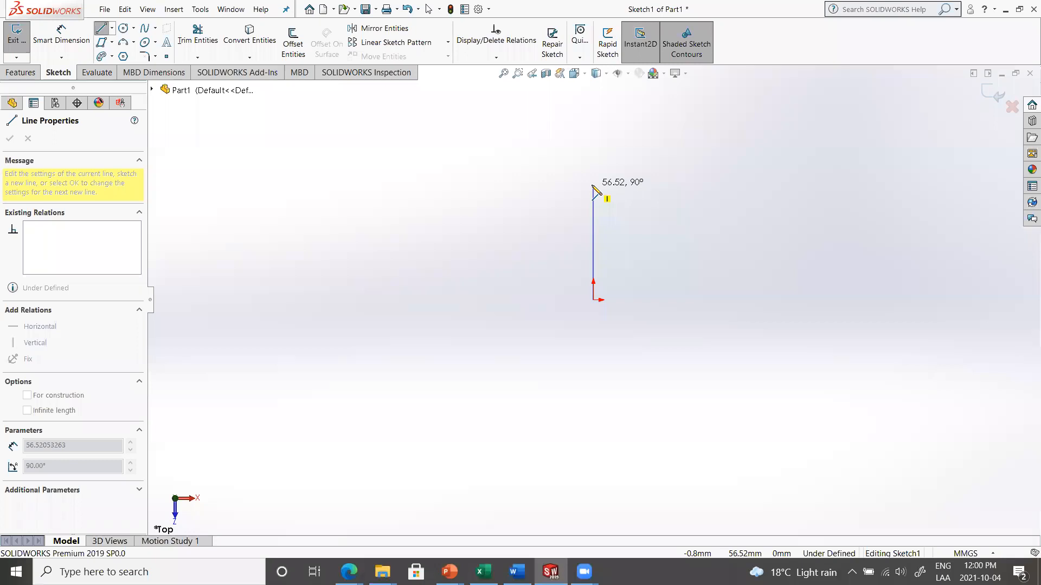
pyautogui.click(593, 186)
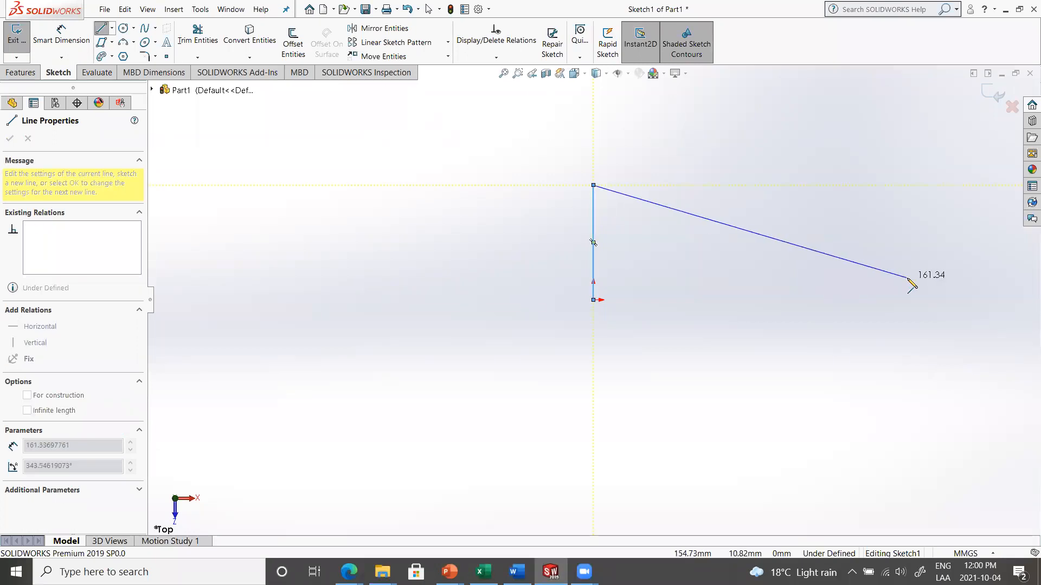
pyautogui.press('Escape')
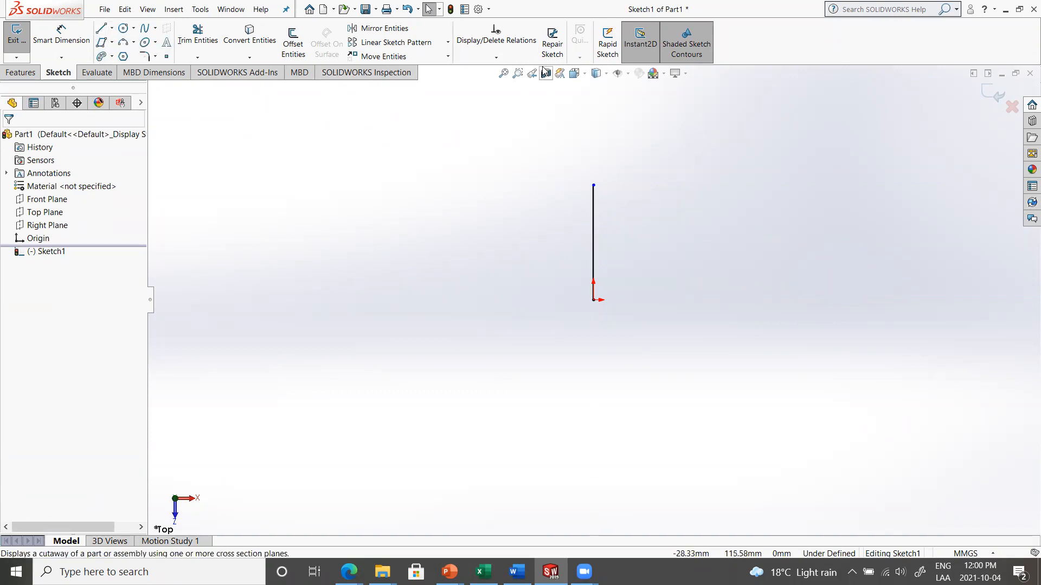
# Turn on the display of sketch relations in the graphics area
pyautogui.click(629, 75)
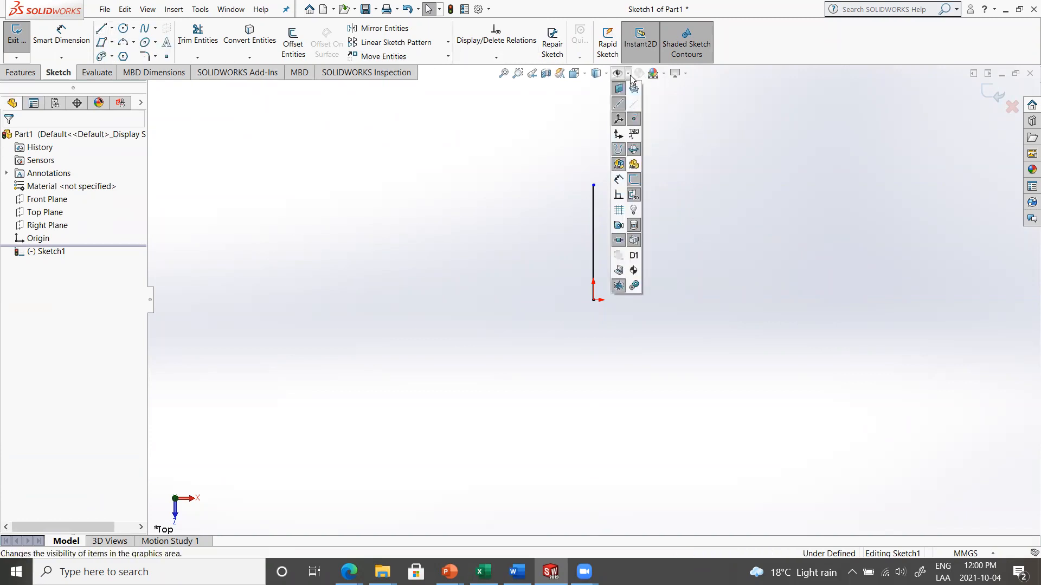
pyautogui.click(616, 195)
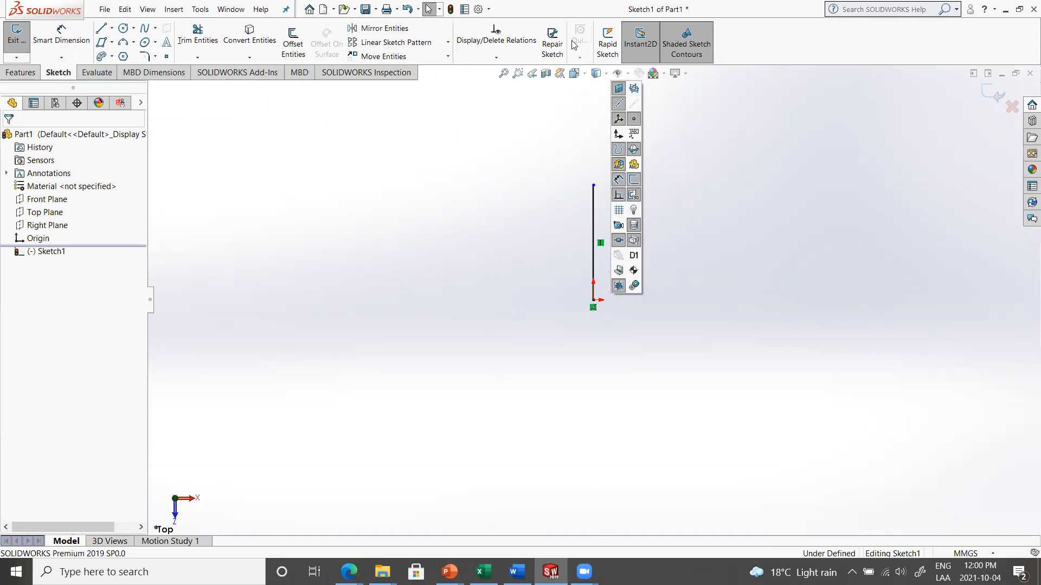
pyautogui.click(100, 32)
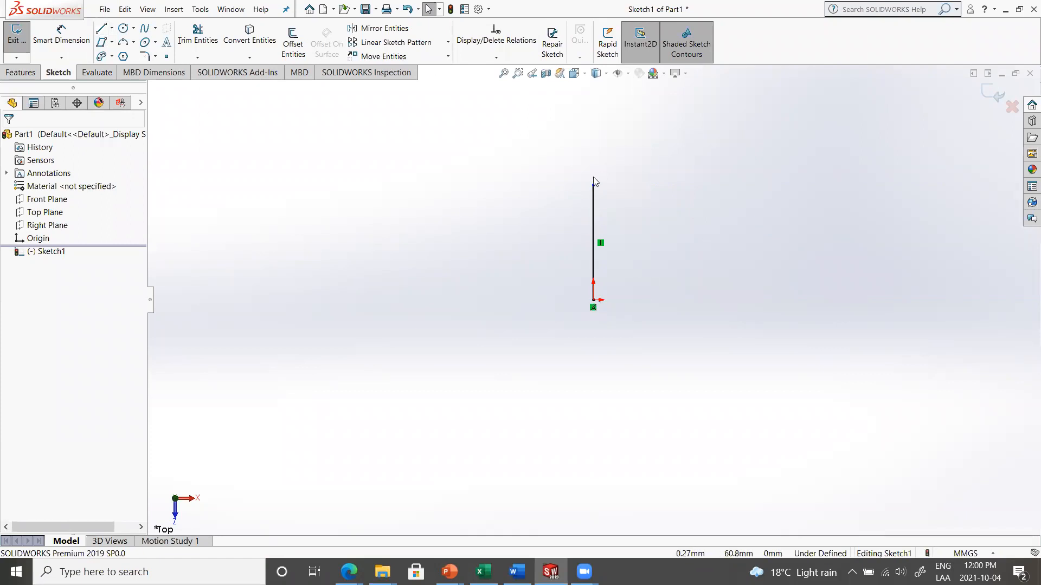
# Dimension the vertical line's length to 18 mm and place the dimension close beside the line
pyautogui.click(70, 40)
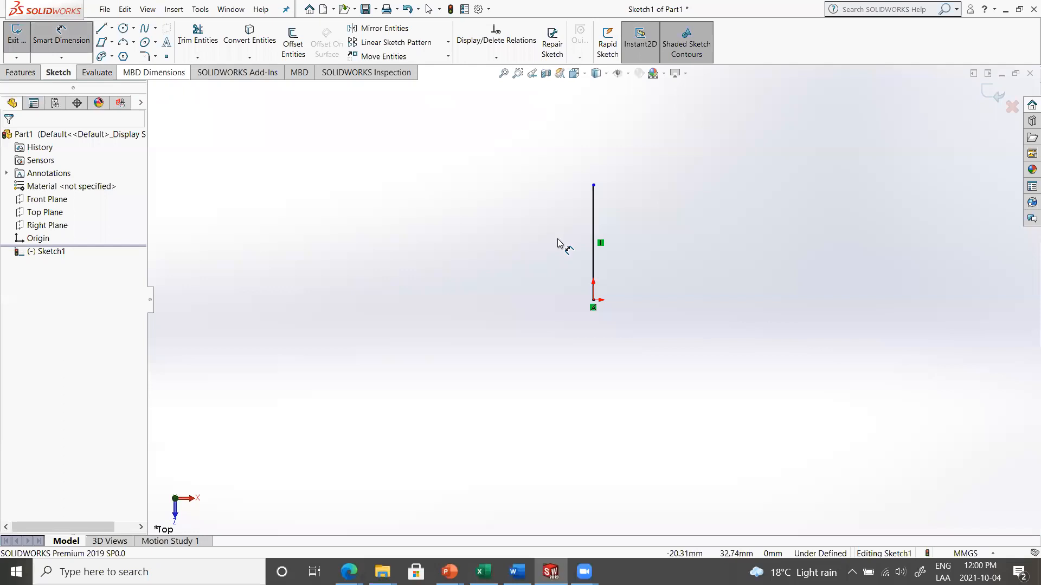
pyautogui.click(594, 235)
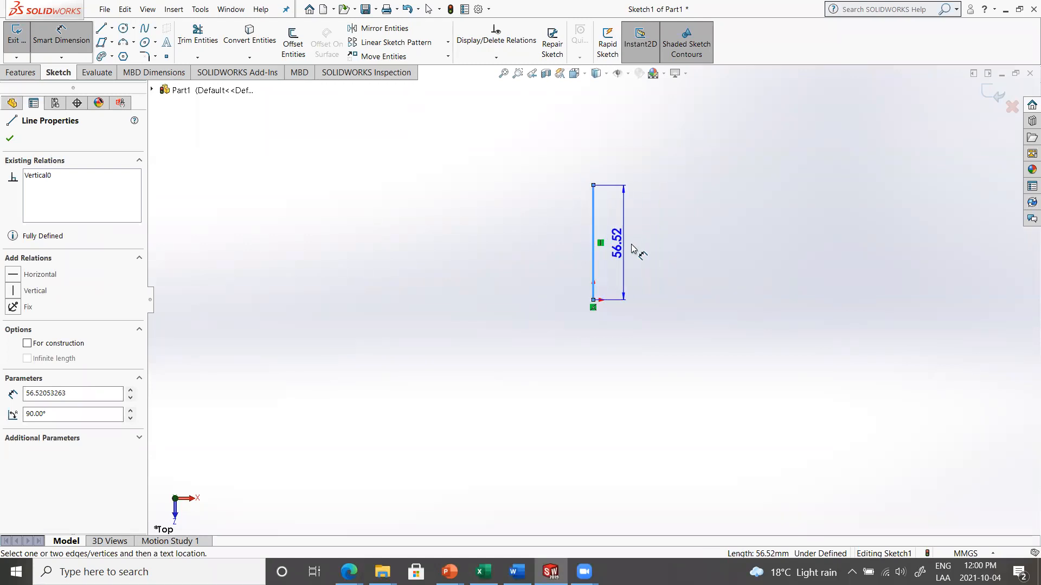
pyautogui.click(653, 251)
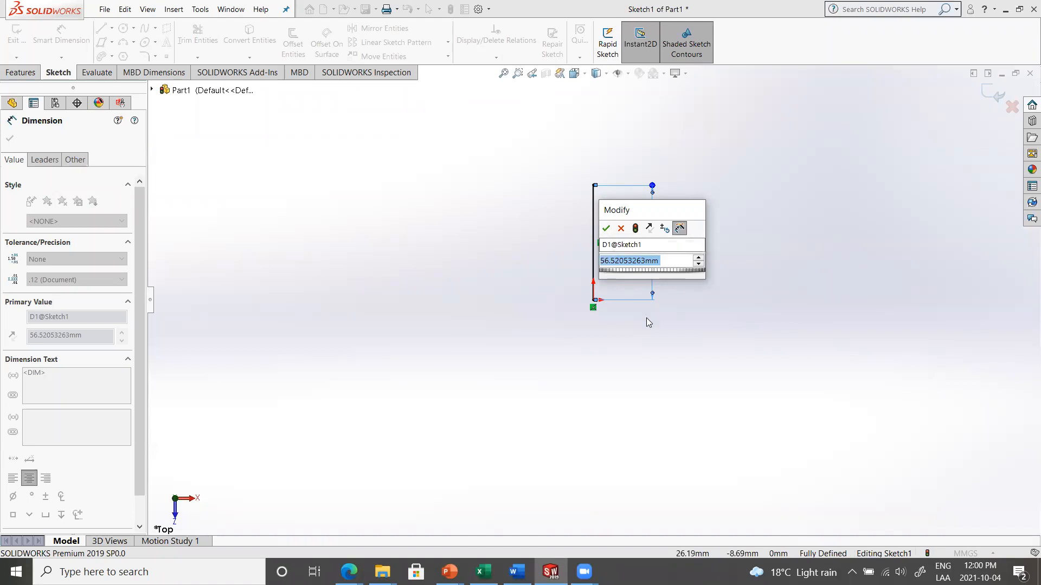
pyautogui.write('18')
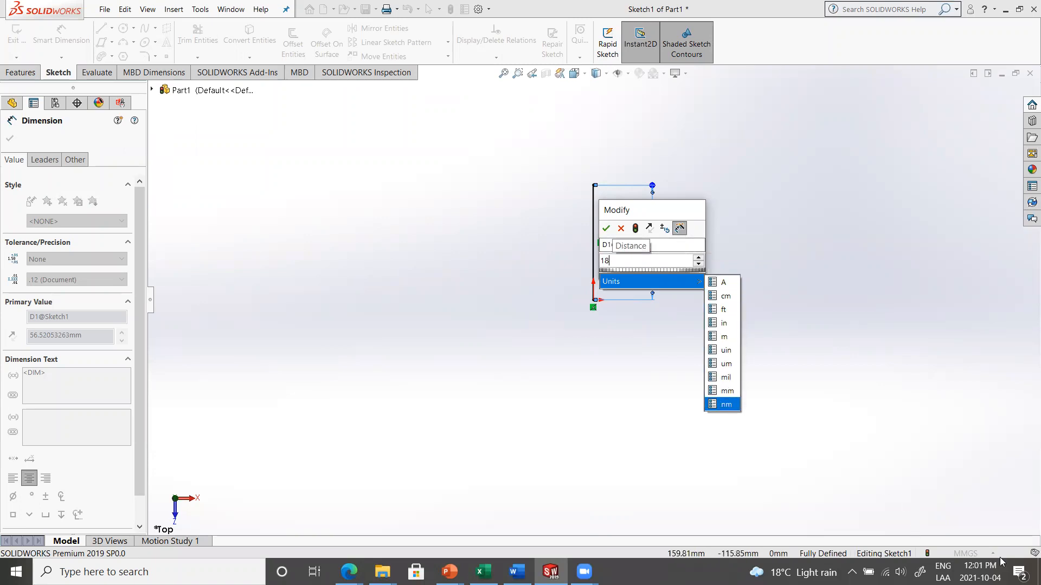
pyautogui.click(607, 230)
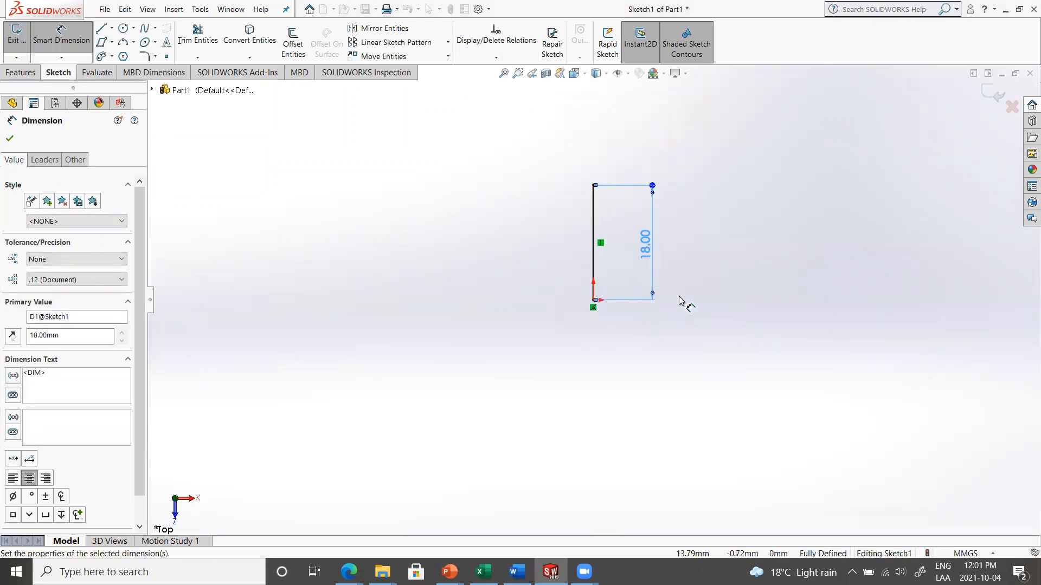
pyautogui.moveTo(646, 250); pyautogui.dragTo(636, 250)
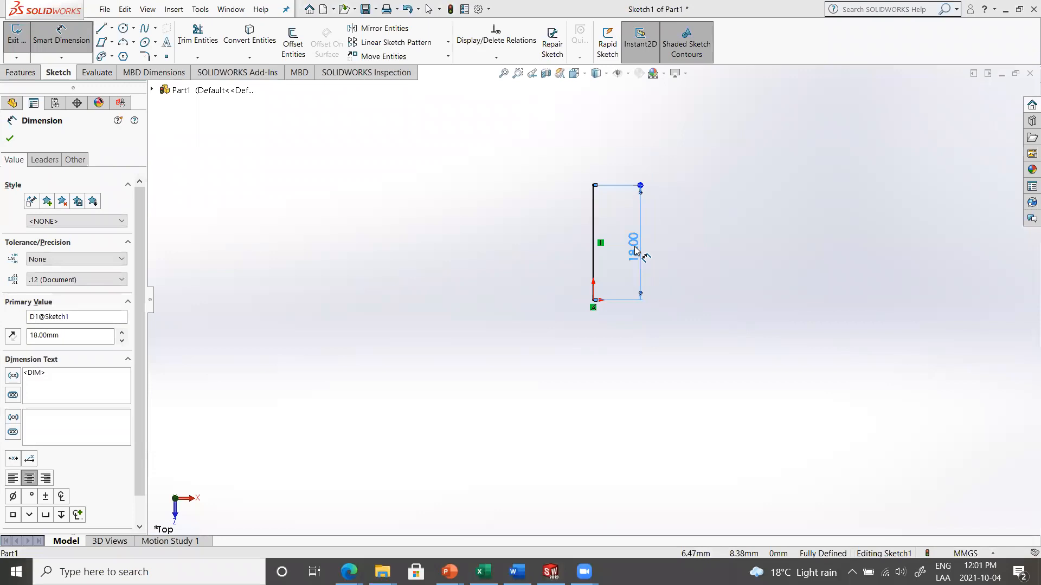
# Consult the PowerPoint drawing and sketch a circle of about 11 mm radius through the line's upper endpoint, centred level with it on the left
pyautogui.hotkey('alt', 'Tab')
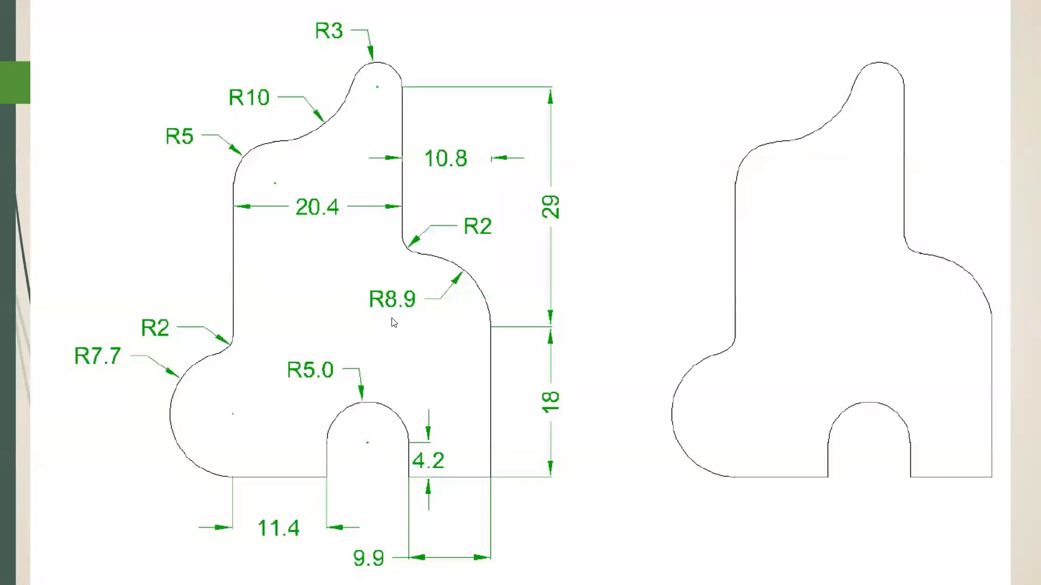
pyautogui.hotkey('alt', 'Tab')
pyautogui.hotkey('alt', 'Tab')
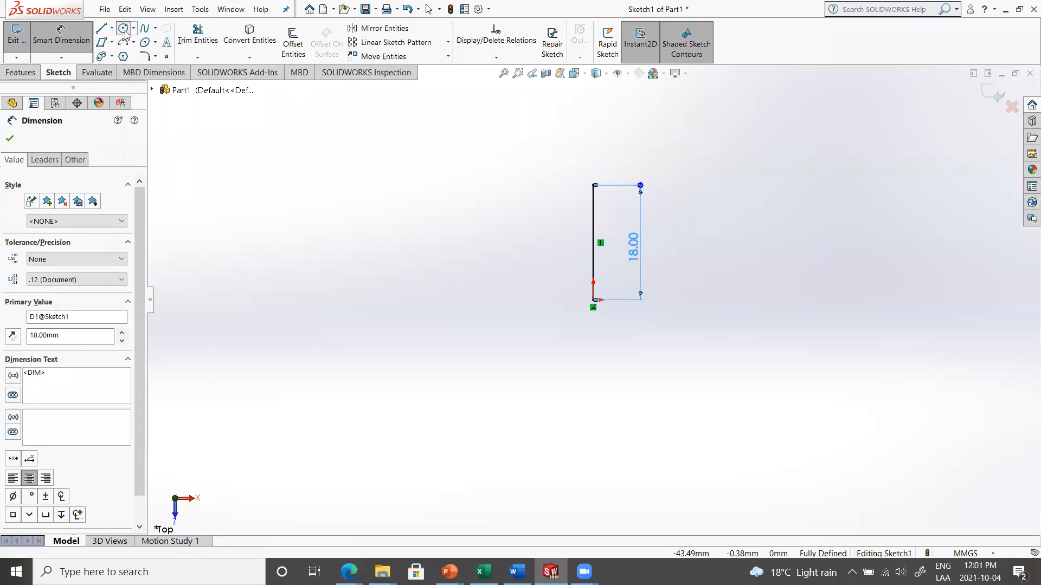
pyautogui.click(124, 28)
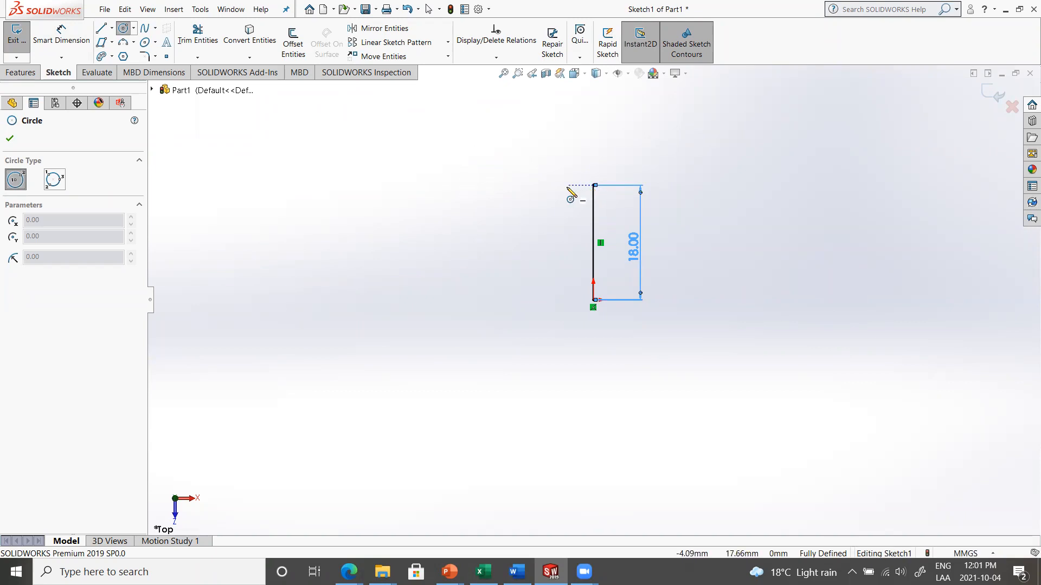
pyautogui.hotkey('alt', 'Tab')
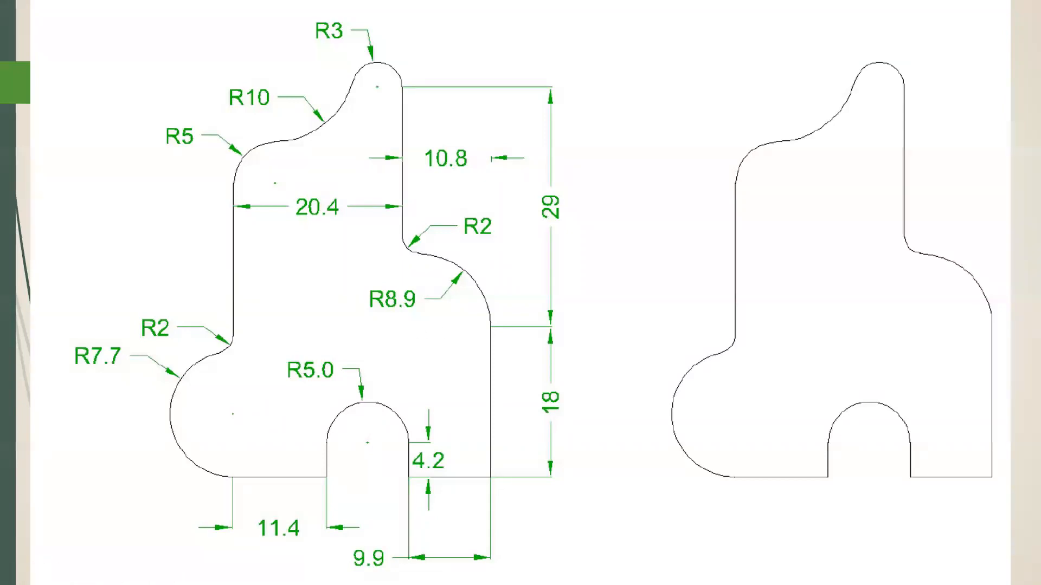
pyautogui.hotkey('alt', 'Tab')
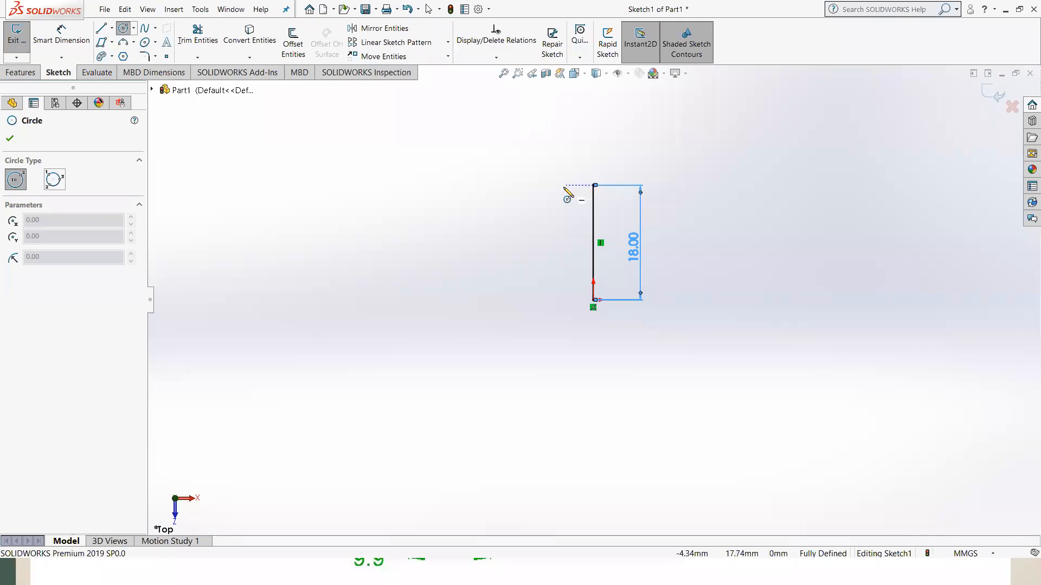
pyautogui.click(523, 185)
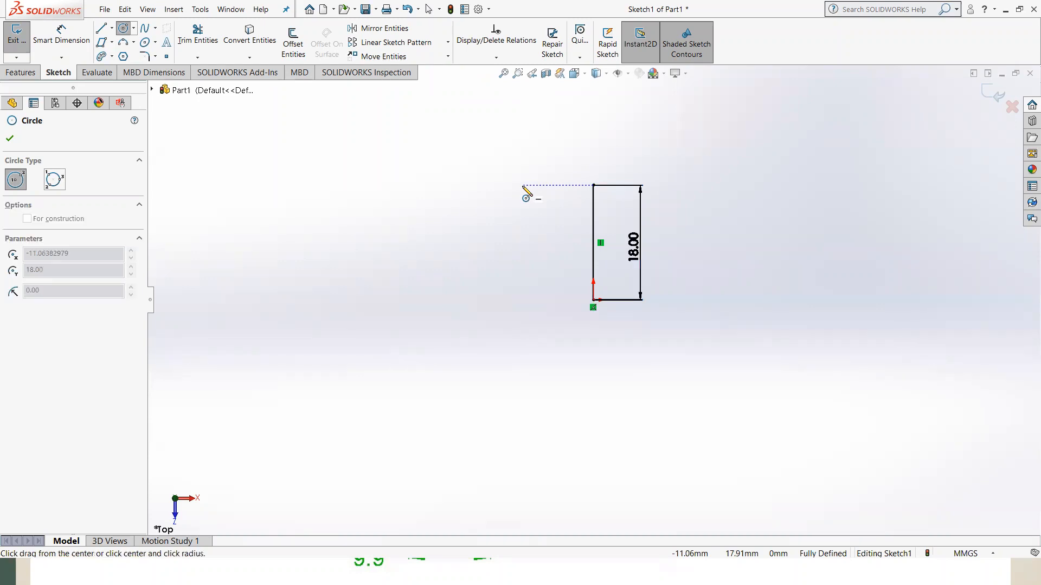
pyautogui.click(593, 185)
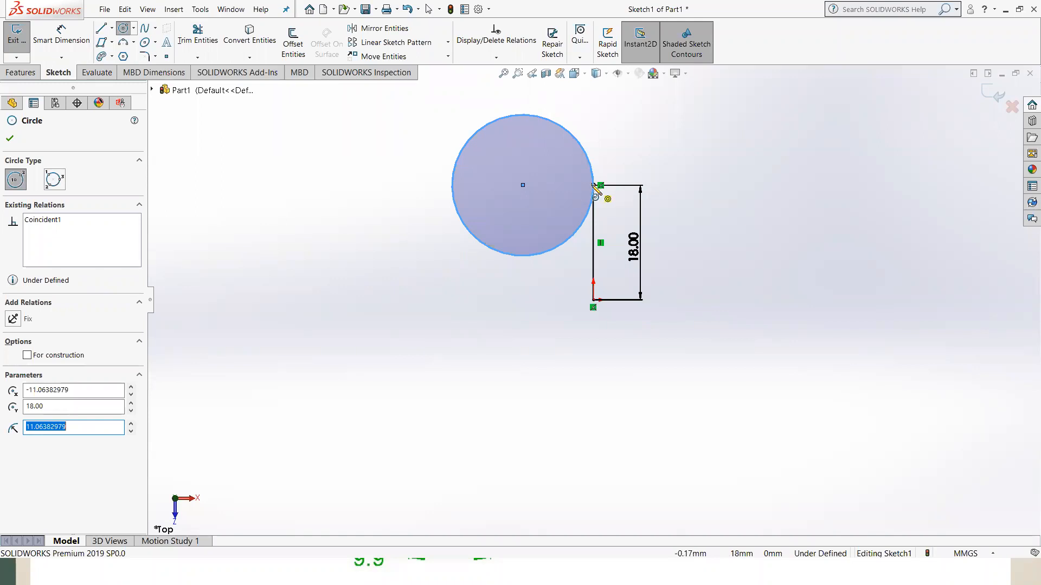
# Dimension the circle's diameter as 8.9*2, giving 17.8 mm
pyautogui.click(68, 43)
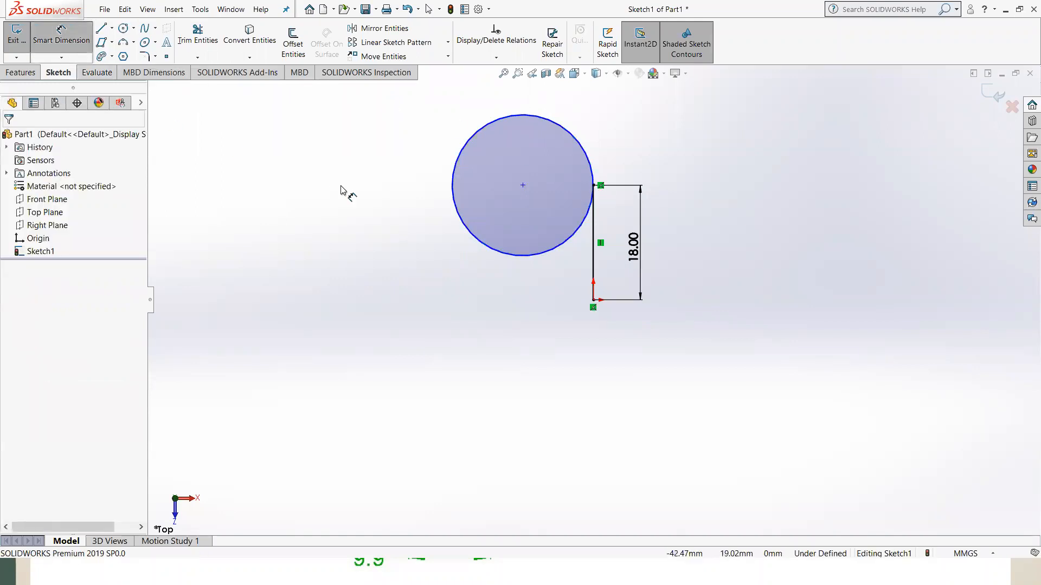
pyautogui.click(568, 136)
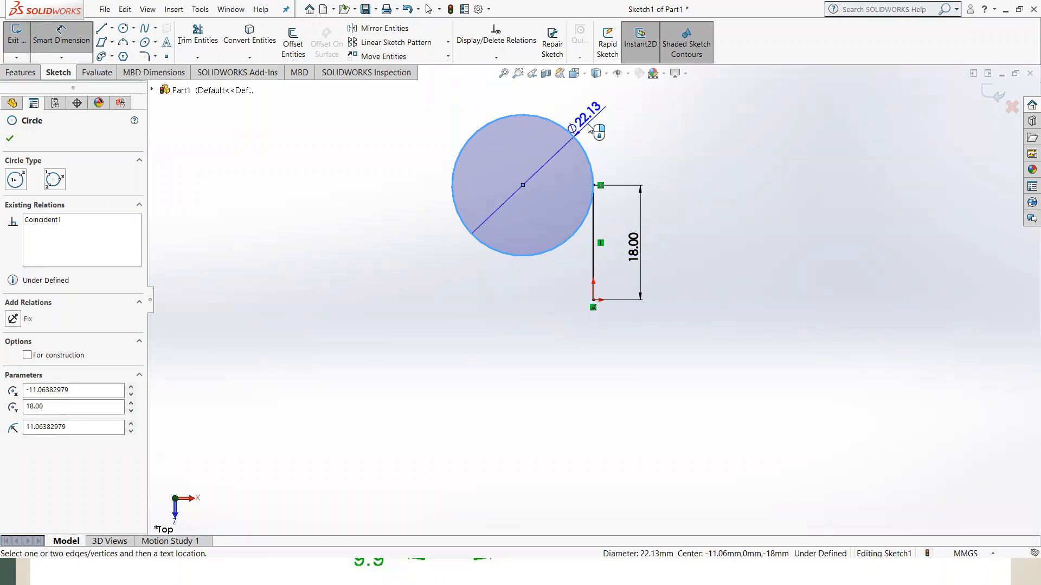
pyautogui.click(589, 128)
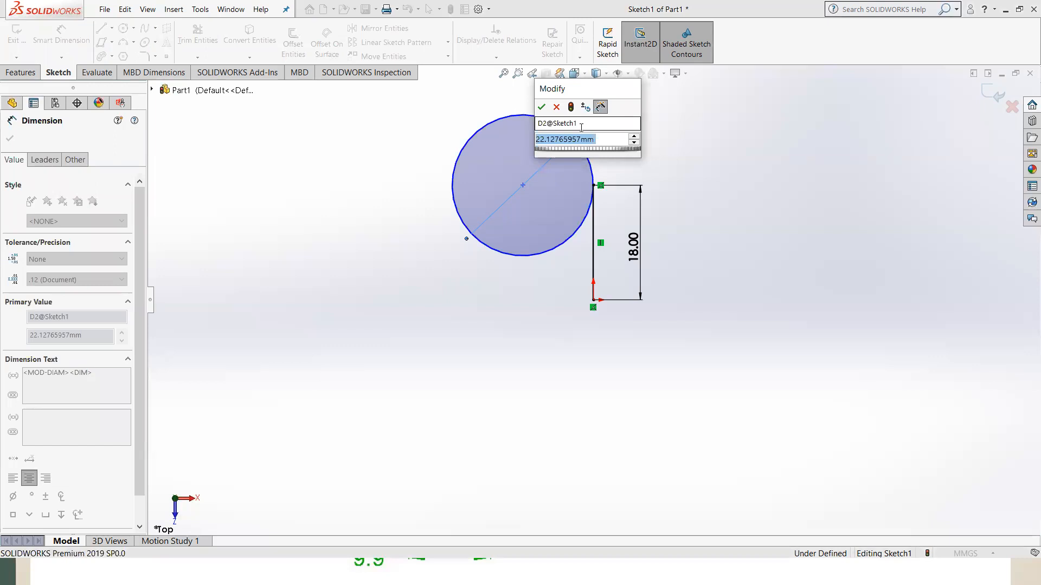
pyautogui.write('8.9')
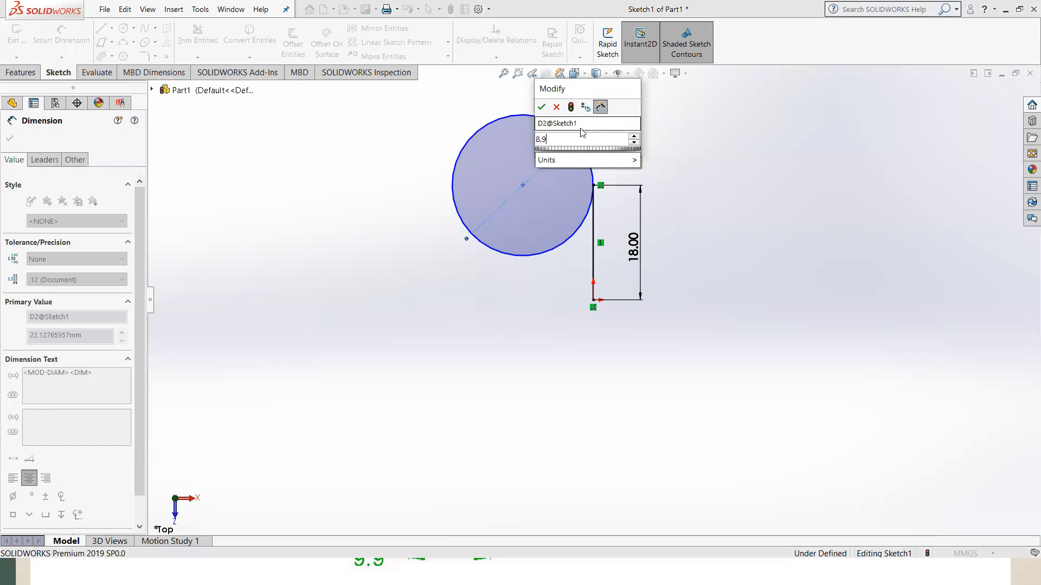
pyautogui.write('*2')
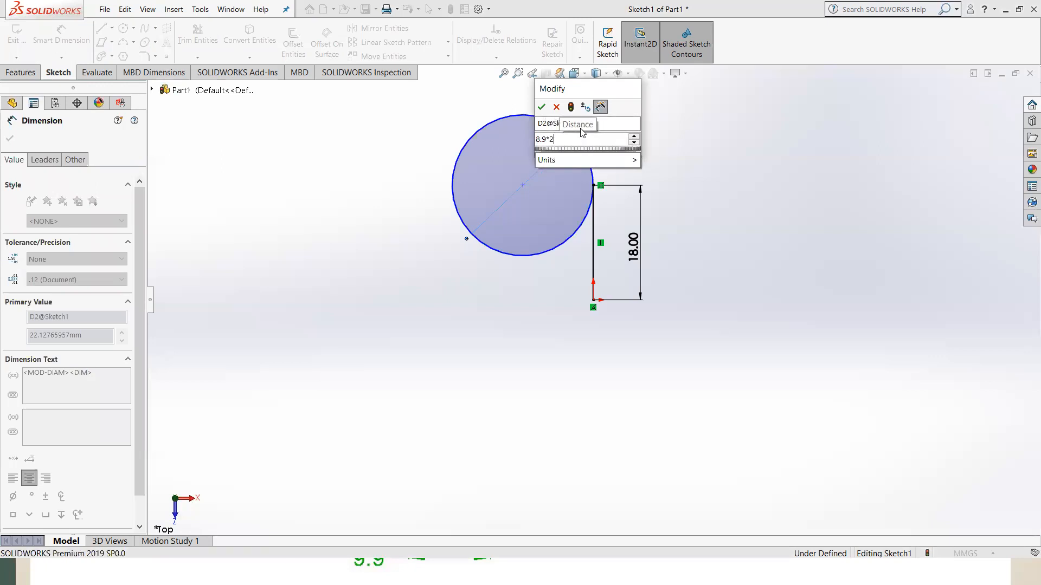
pyautogui.press('Return')
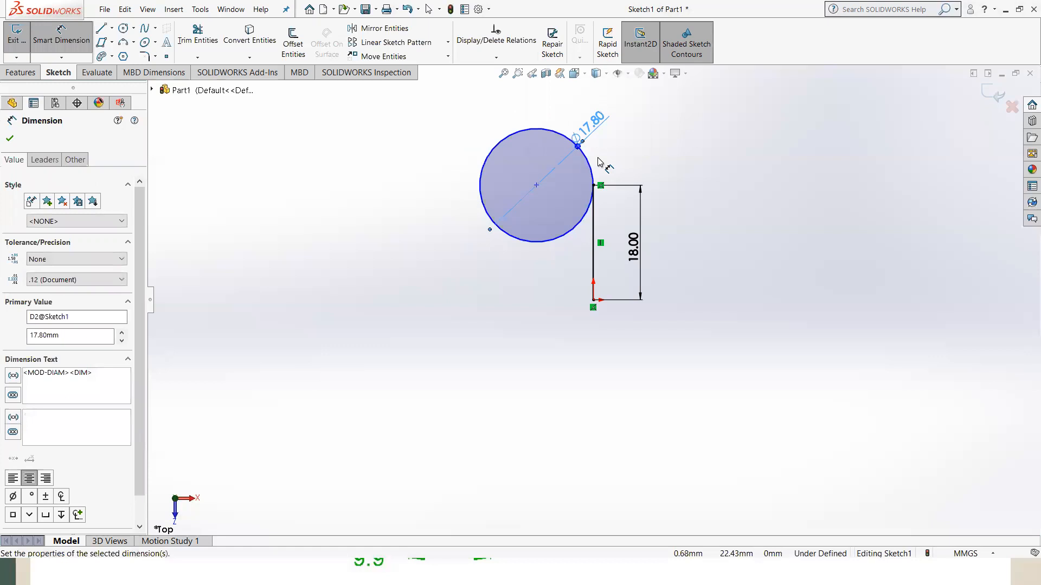
# Consult the PowerPoint drawing and sketch a separate circle of about 4.5 mm radius above and to the left of the 17.8 mm circle
pyautogui.hotkey('alt', 'Tab')
pyautogui.hotkey('alt', 'Tab')
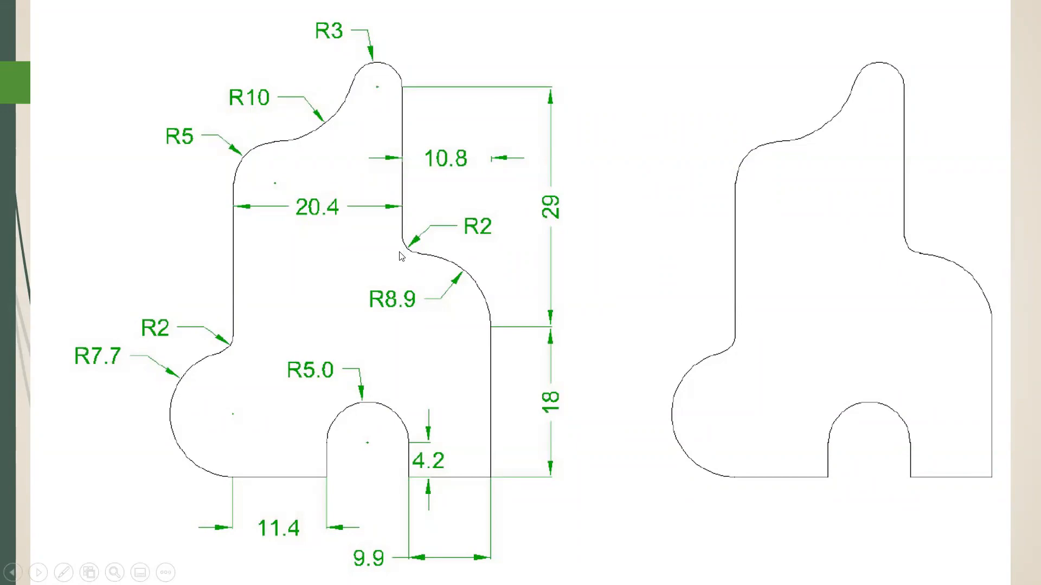
pyautogui.hotkey('alt', 'Tab')
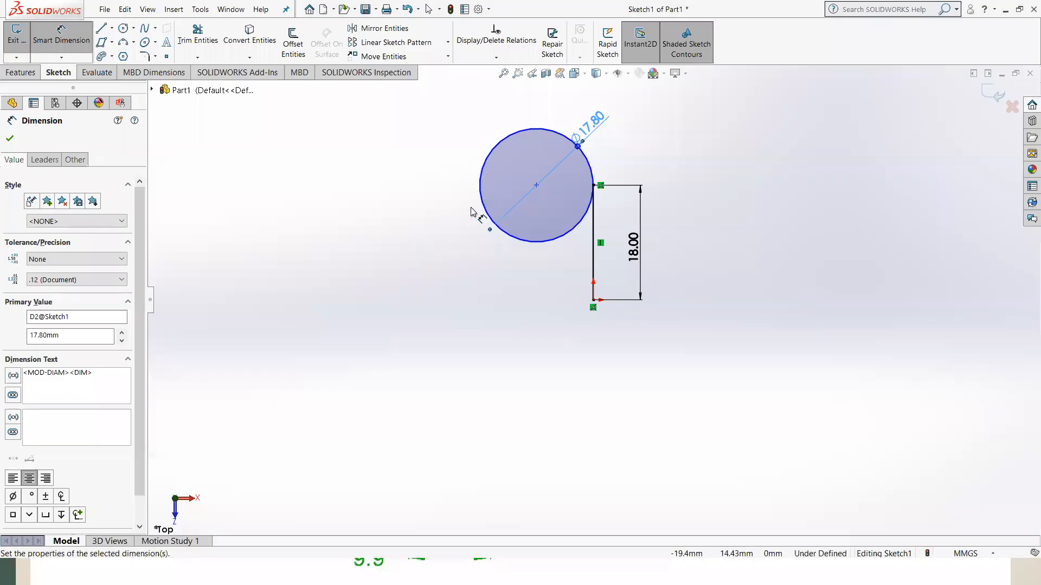
pyautogui.scroll(-1, 502, 169)
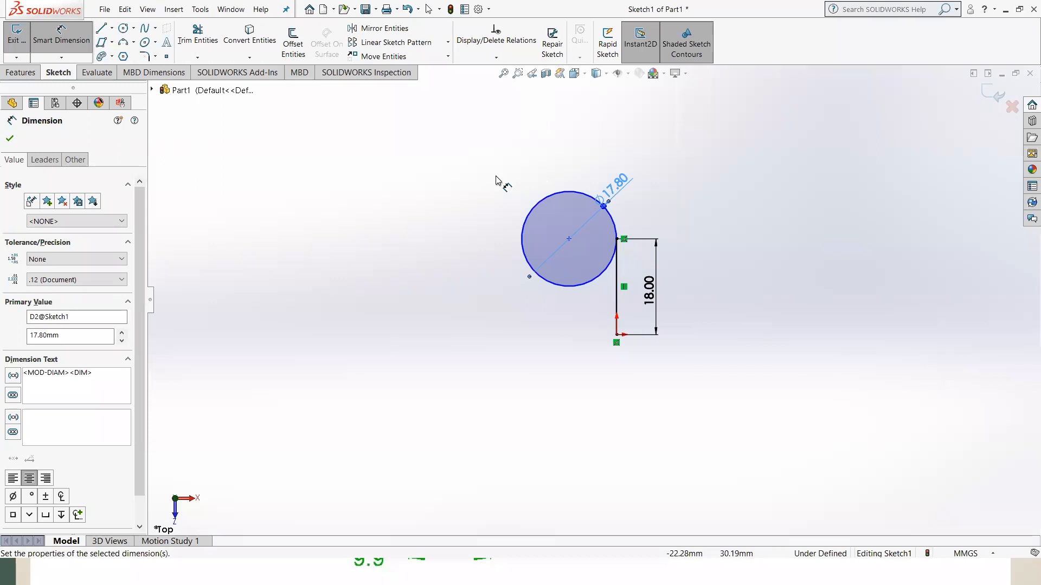
pyautogui.click(123, 28)
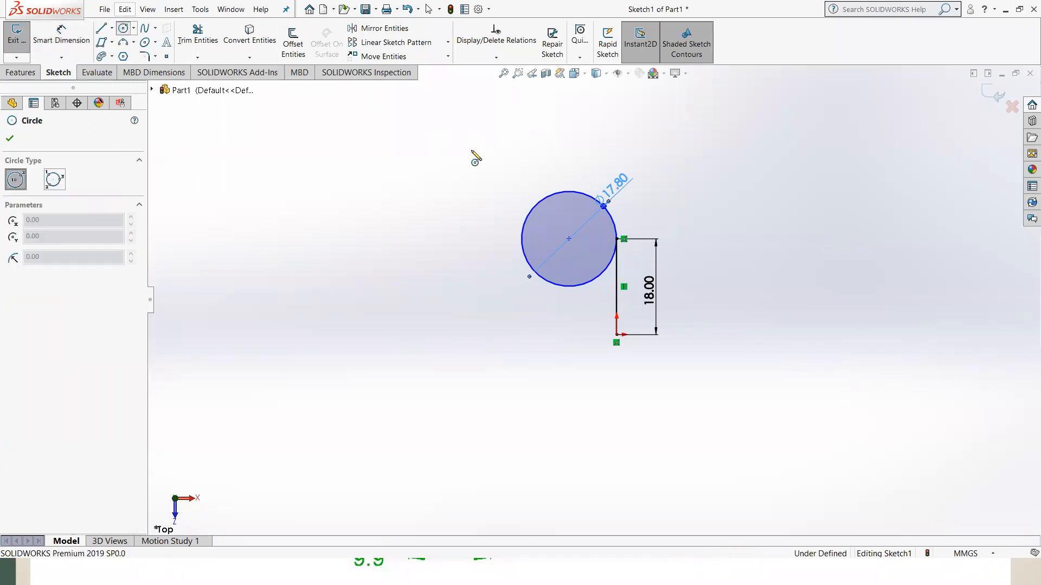
pyautogui.click(483, 159)
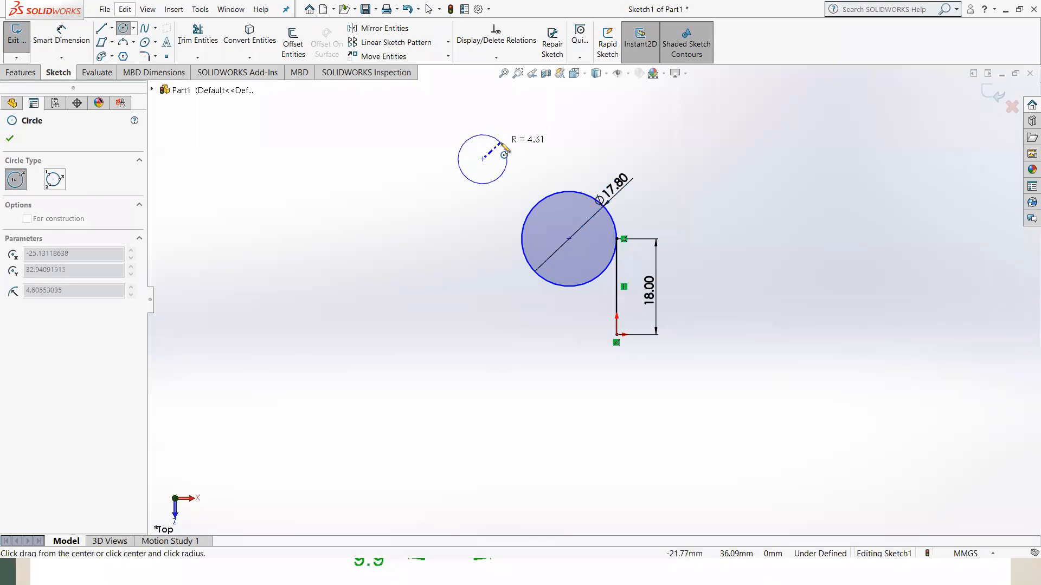
pyautogui.click(495, 141)
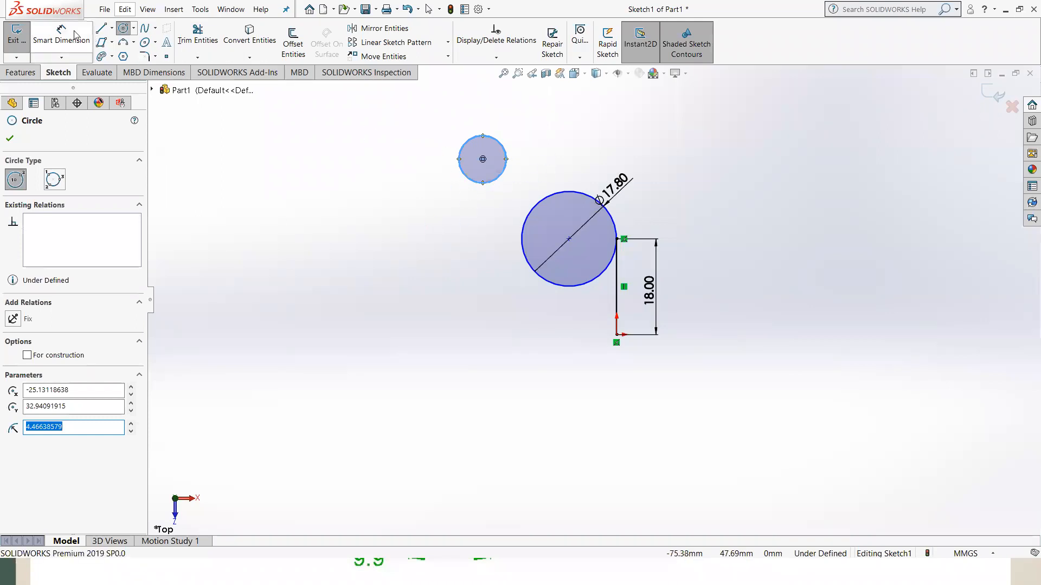
# Dimension the small upper circle's diameter to 4 mm and finish dimensioning
pyautogui.click(64, 43)
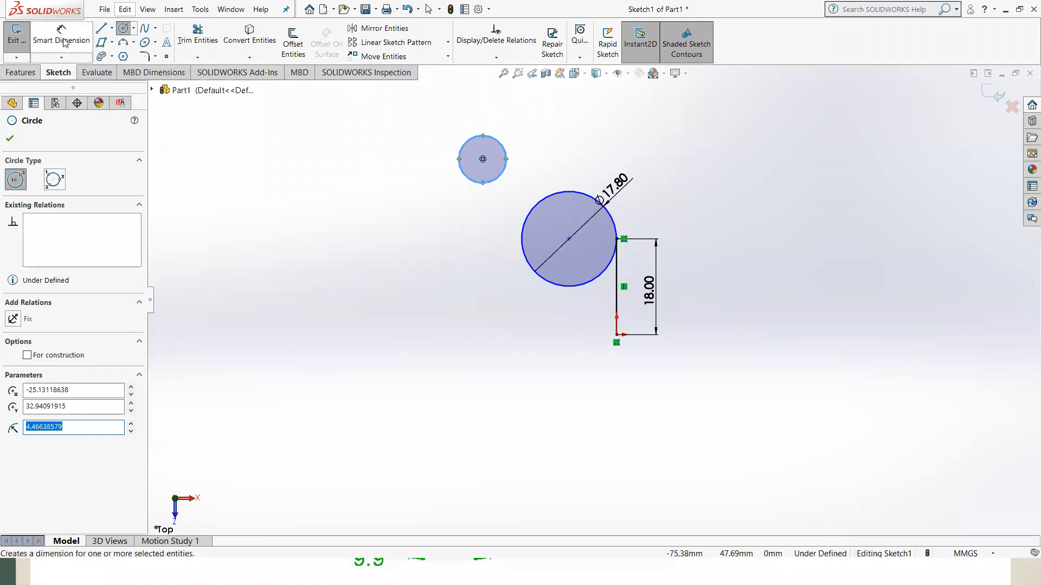
pyautogui.click(502, 149)
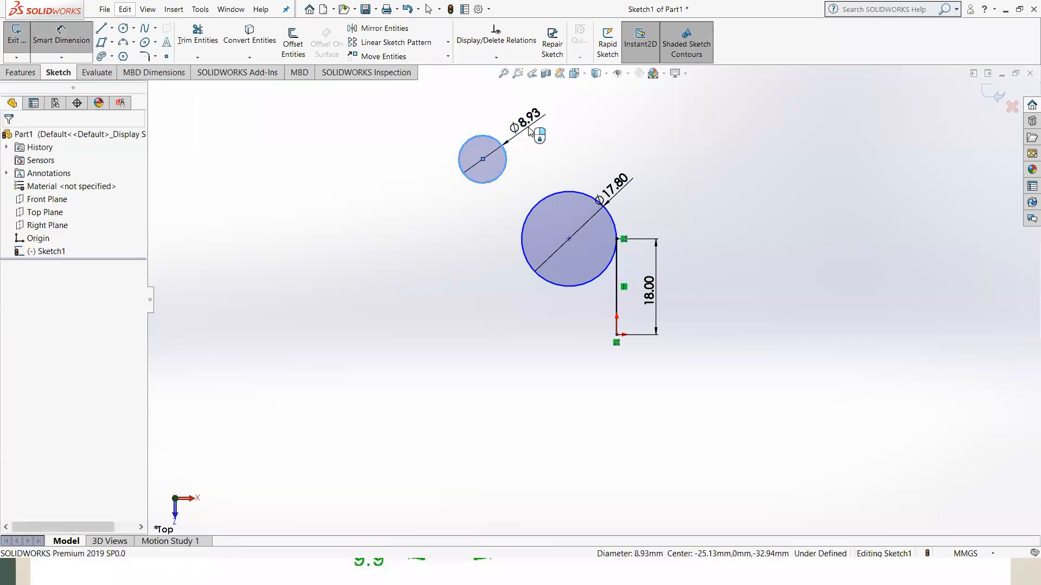
pyautogui.click(529, 130)
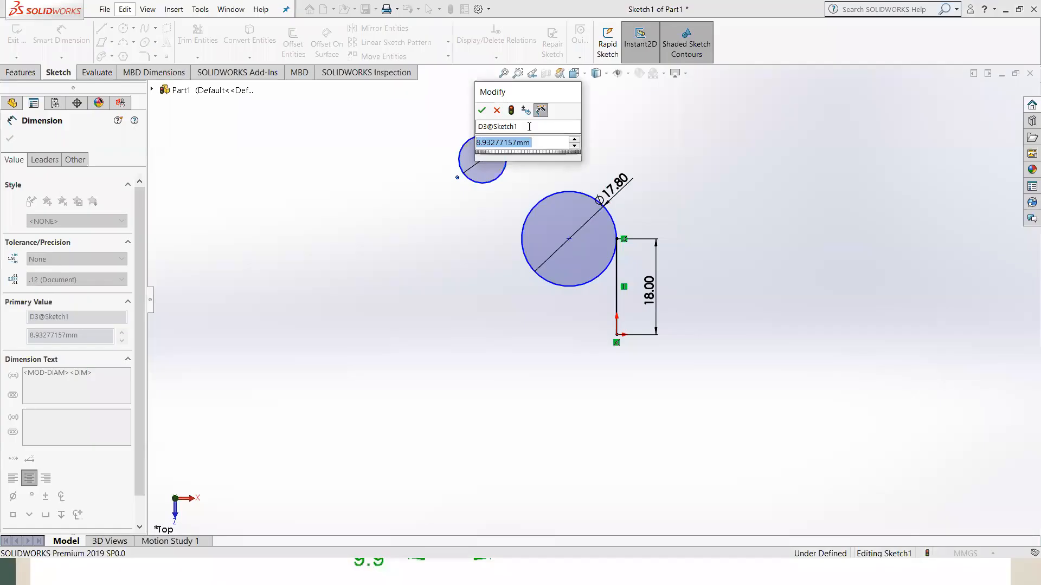
pyautogui.write('4')
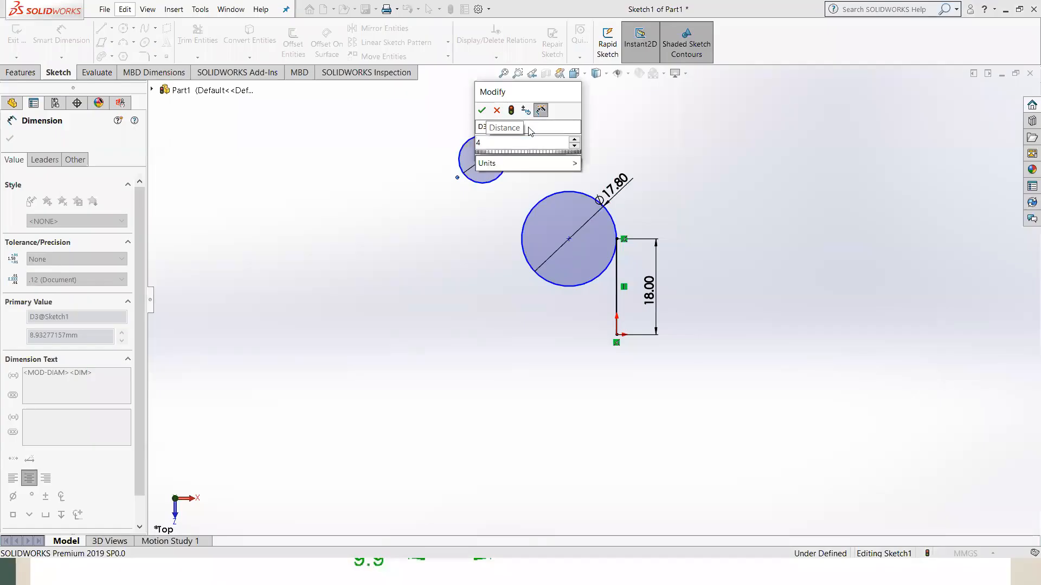
pyautogui.press('Return')
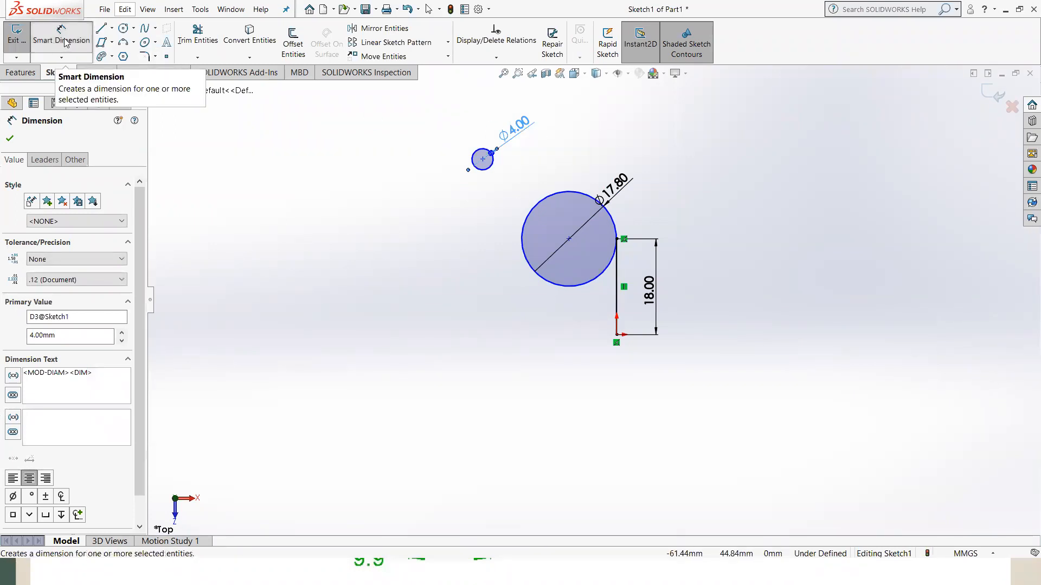
pyautogui.click(64, 43)
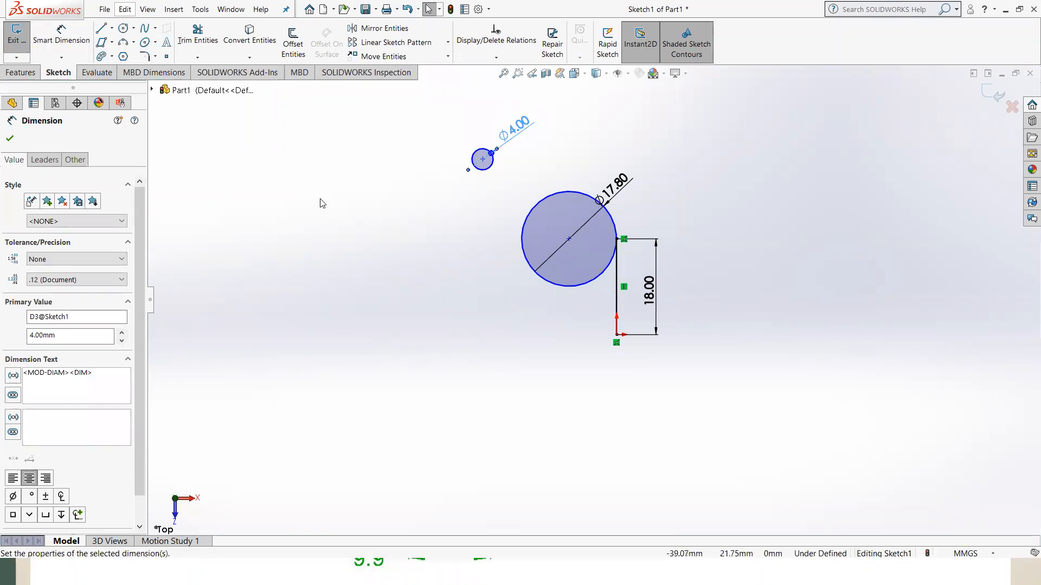
pyautogui.click(350, 221)
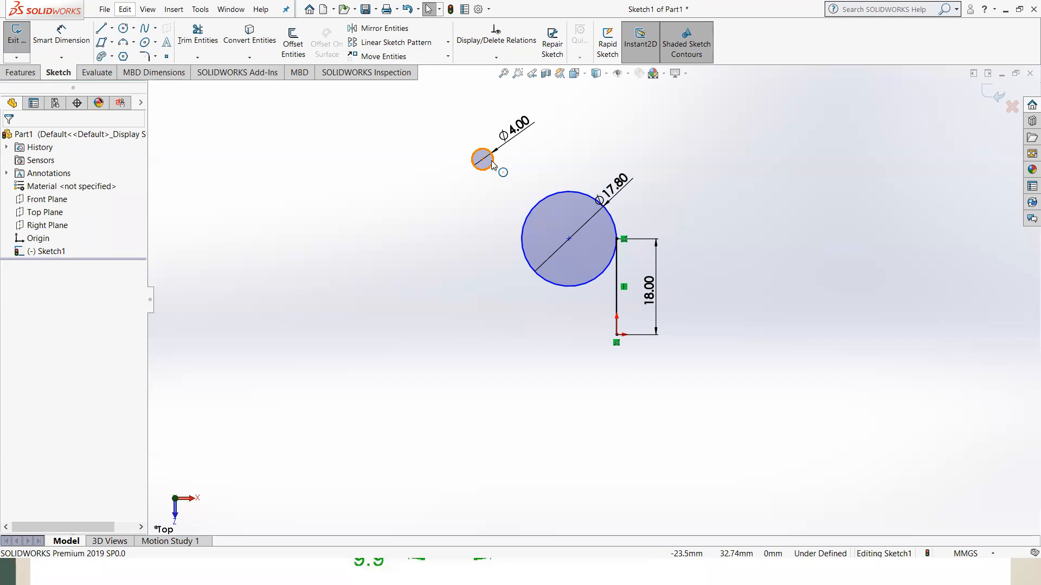
# Make the 4 mm circle tangent to the 17.8 mm circle
pyautogui.click(549, 199)
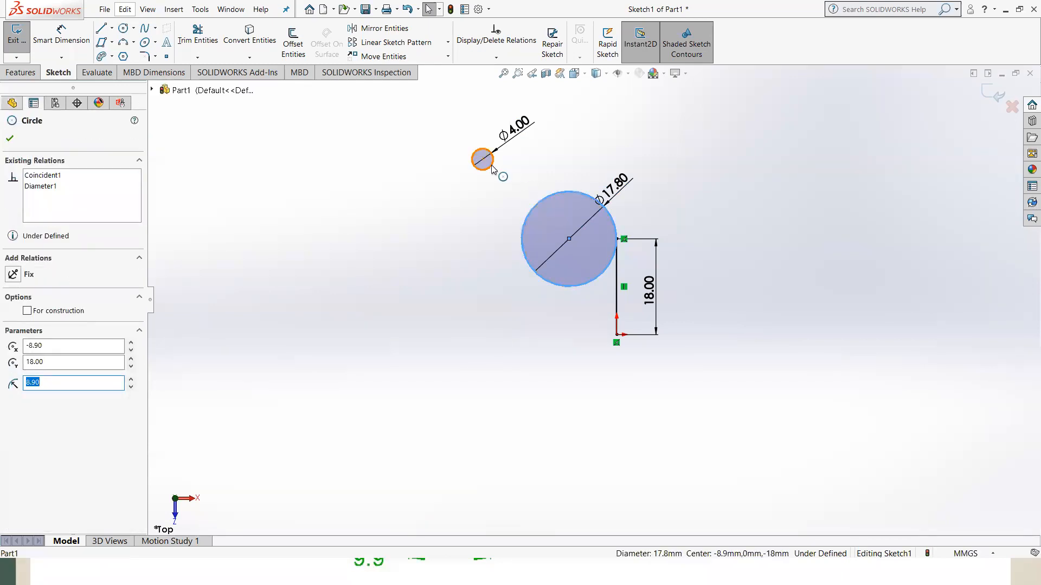
pyautogui.keyDown('ctrl'); pyautogui.click(491, 165); pyautogui.keyUp('ctrl')
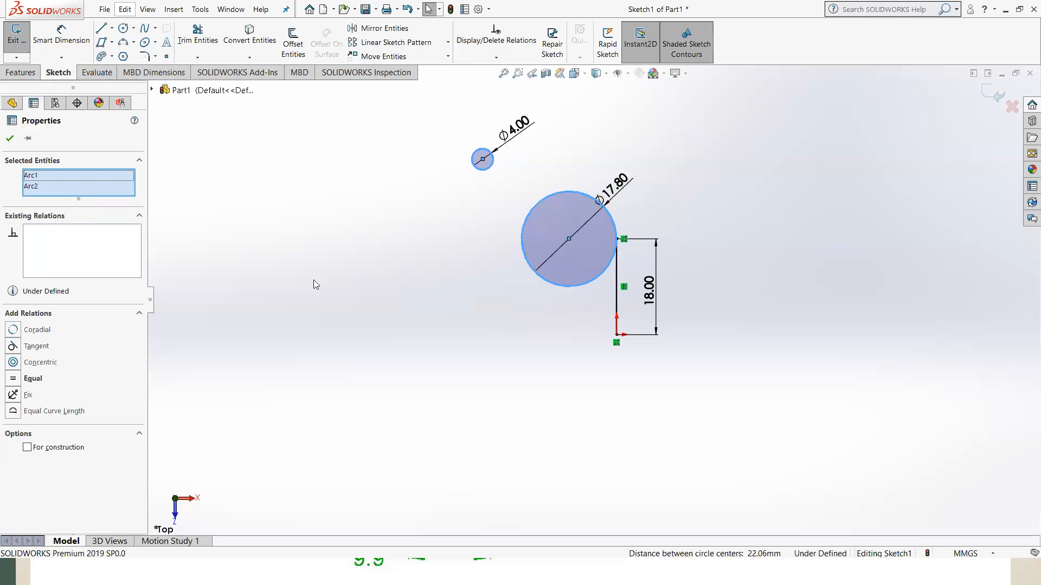
pyautogui.click(12, 347)
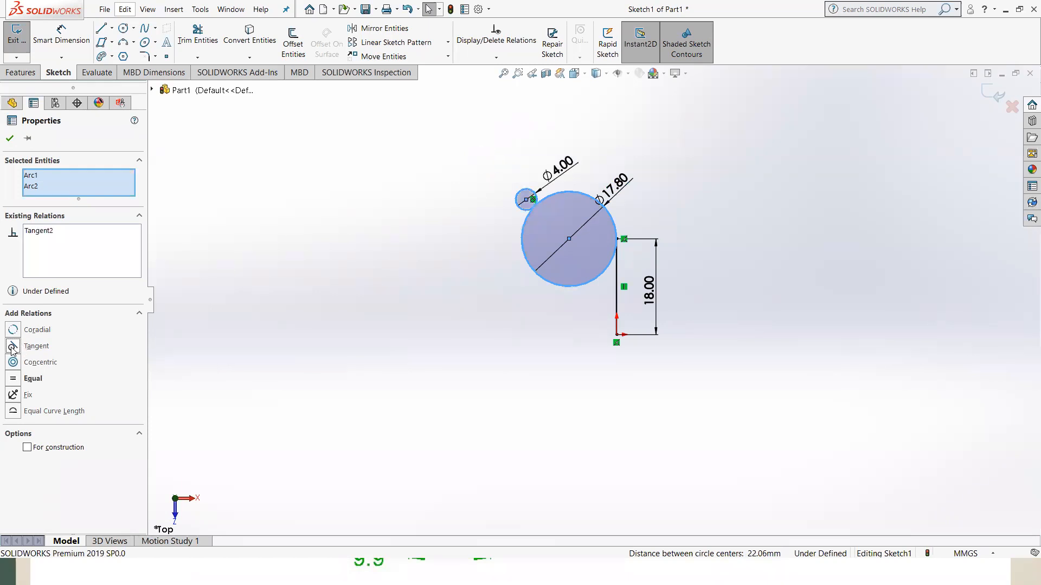